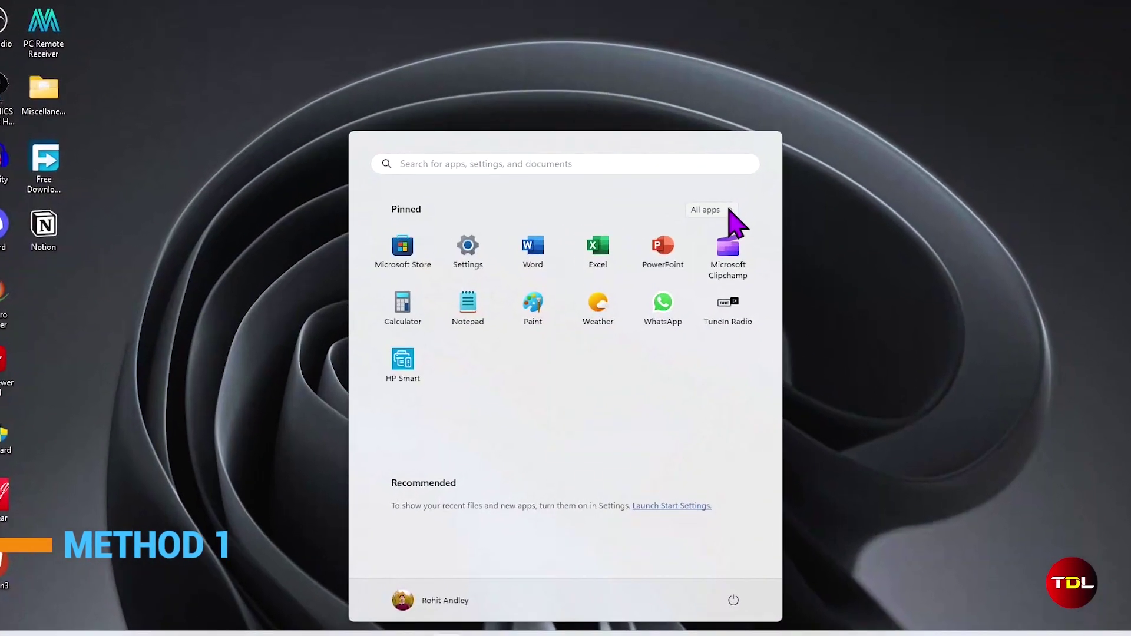
- Uninstall Movies & TV via right-click in the Start menu's All apps list and confirm
left_click(690, 242)
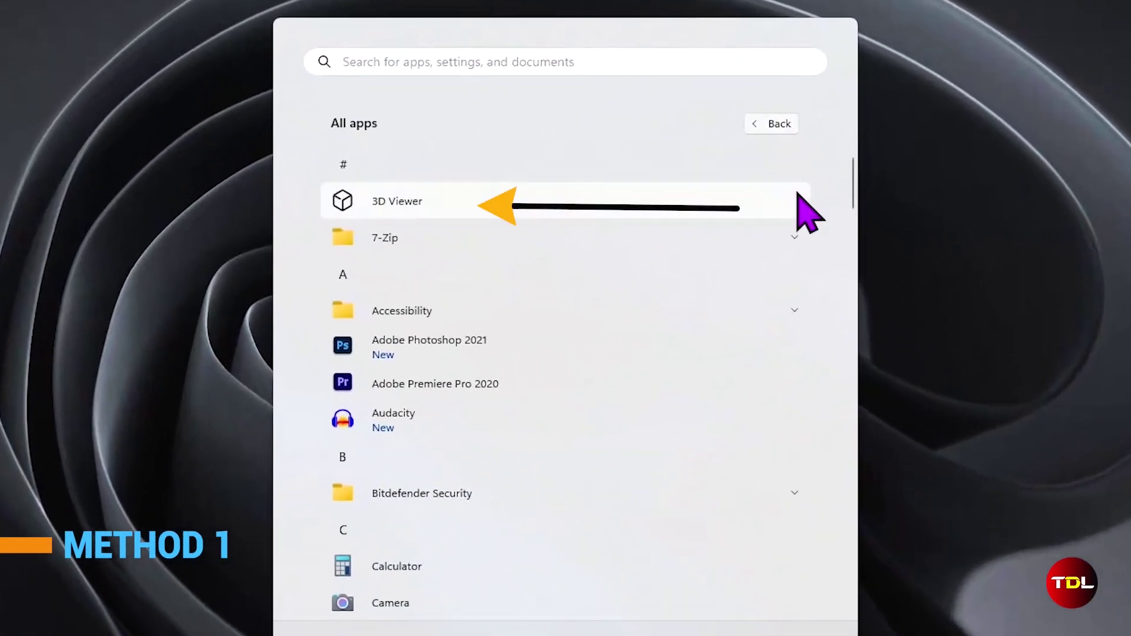
scroll(798, 214, "down", 5)
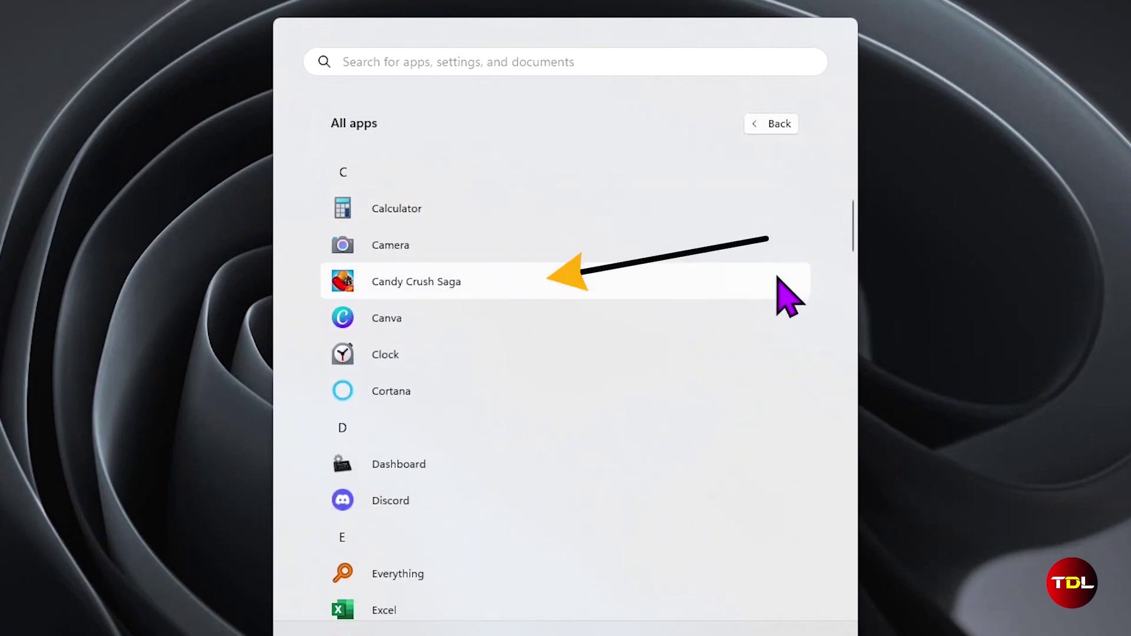
scroll(777, 280, "down", 5)
scroll(778, 278, "down", 10)
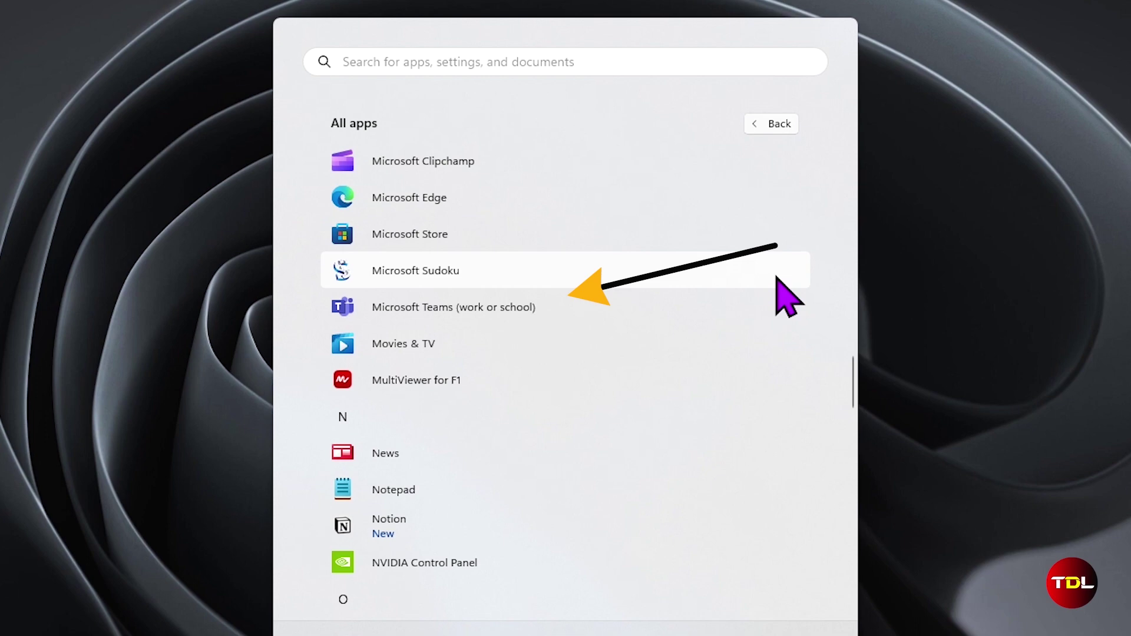
right_click(562, 357)
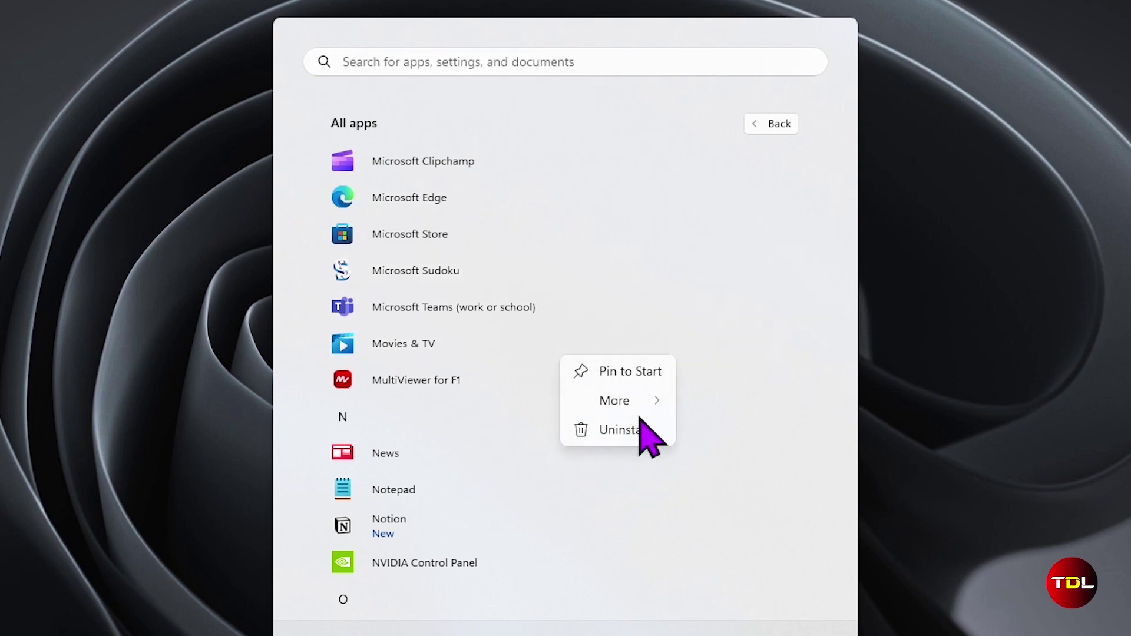
left_click(646, 430)
left_click(651, 284)
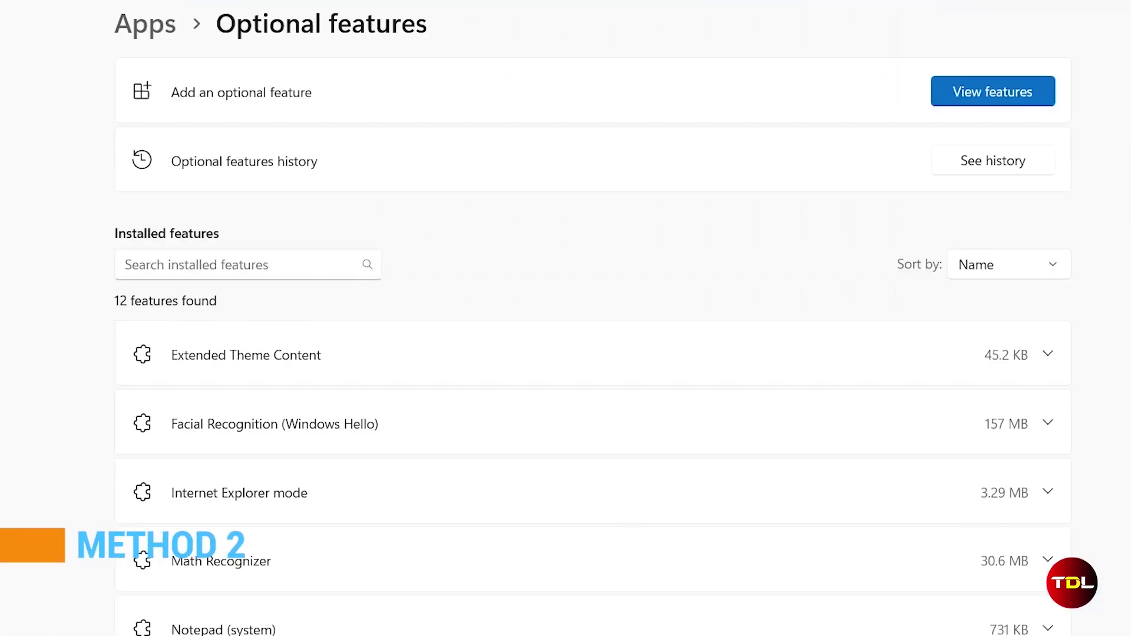
- Uninstall Xbox Live from Settings' Installed apps list, confirming in the flyout
scroll(590, 353, "down", 3)
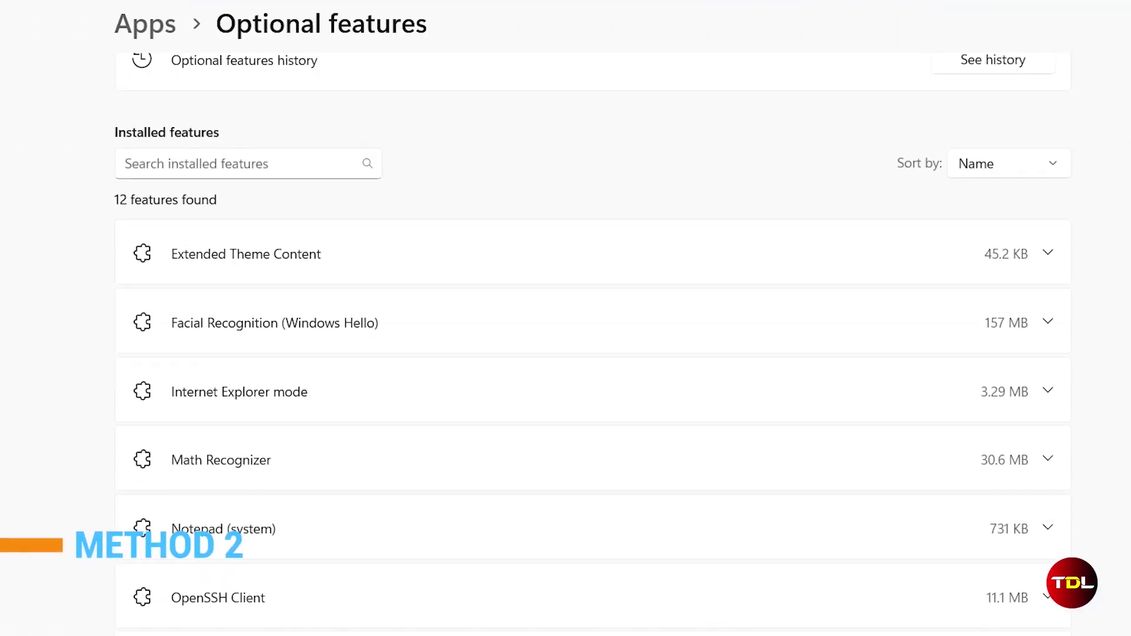
scroll(589, 353, "down", 3)
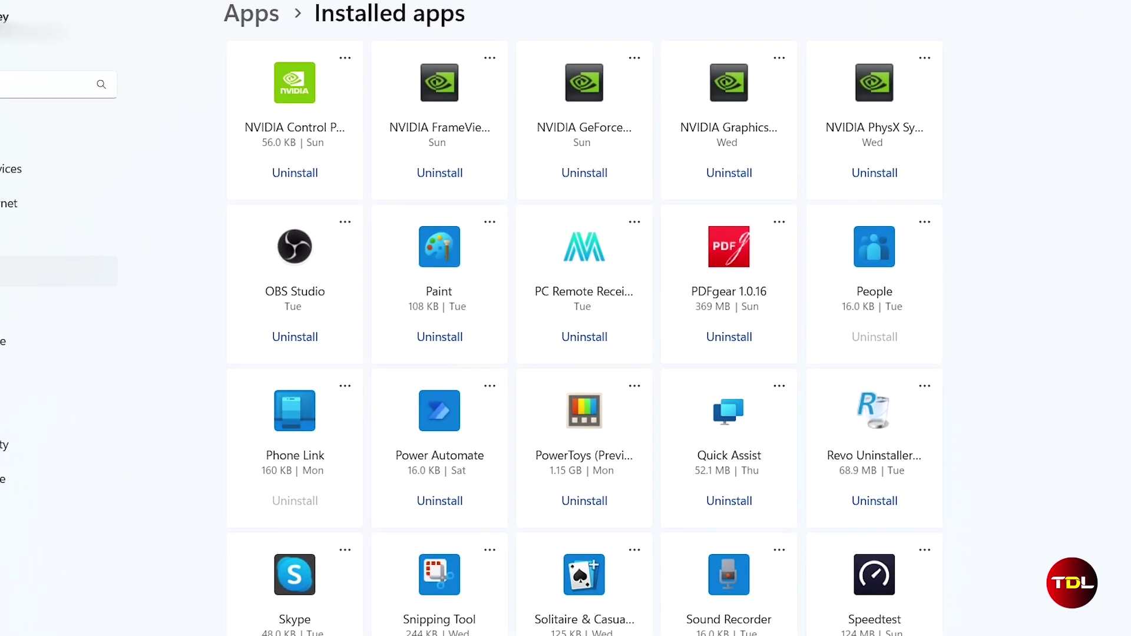
scroll(1114, 434, "down", 10)
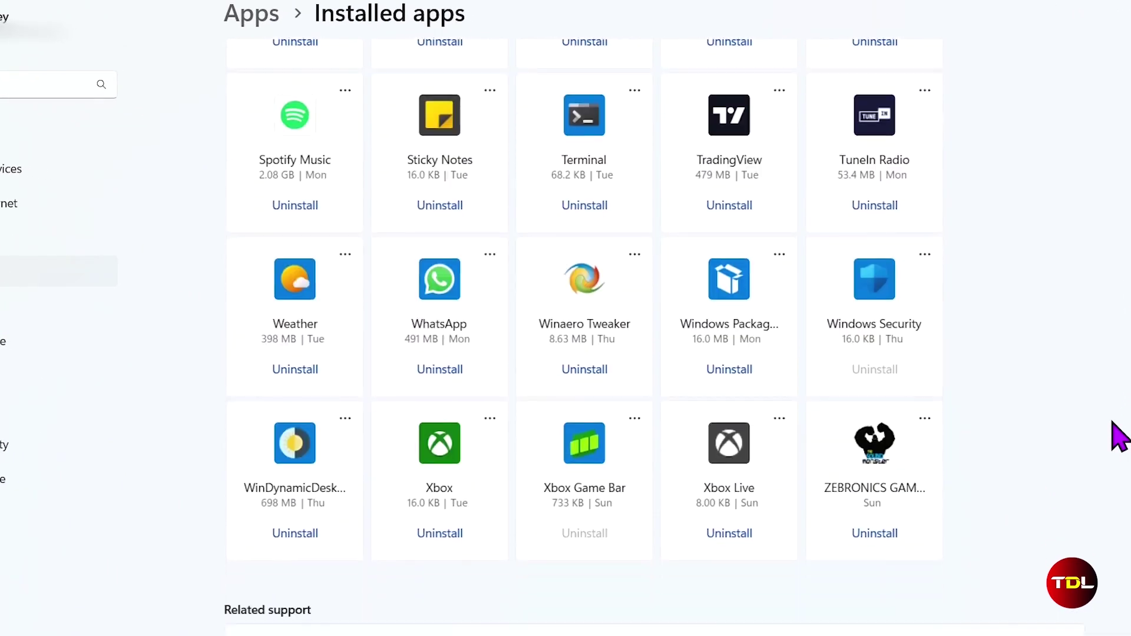
scroll(1118, 436, "down", 1)
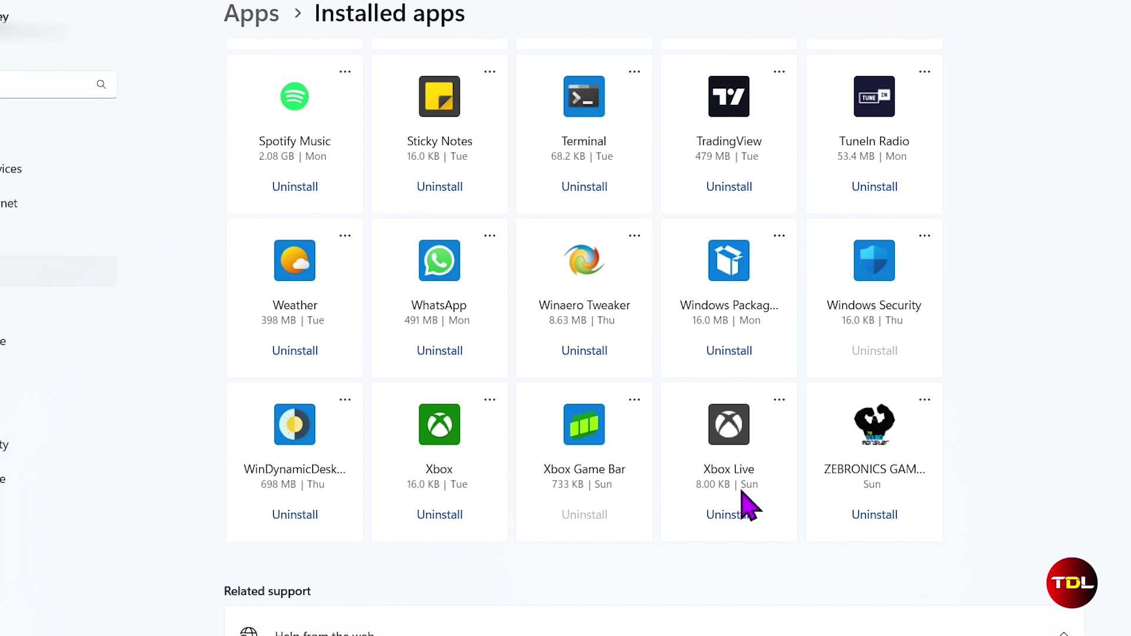
left_click(730, 518)
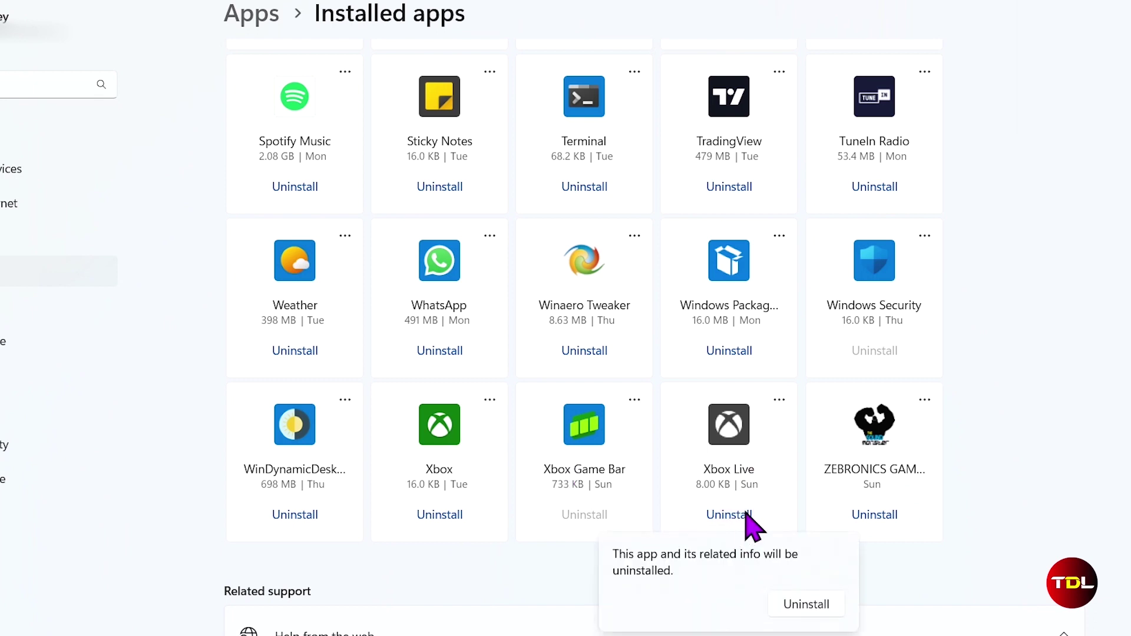
left_click(792, 606)
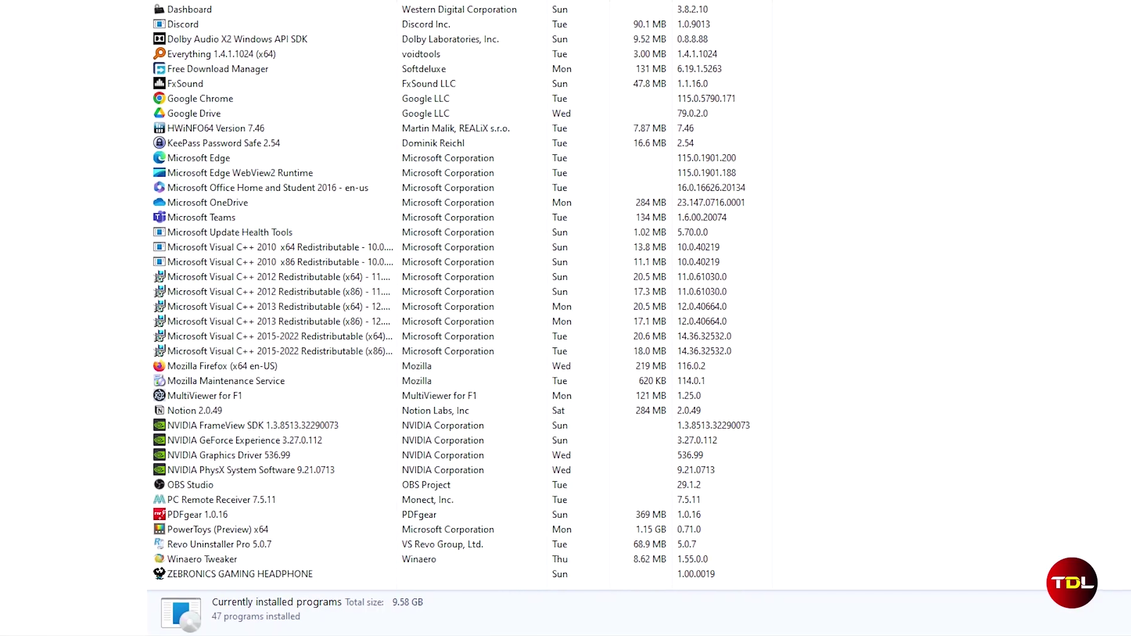
scroll(413, 295, "down", 3)
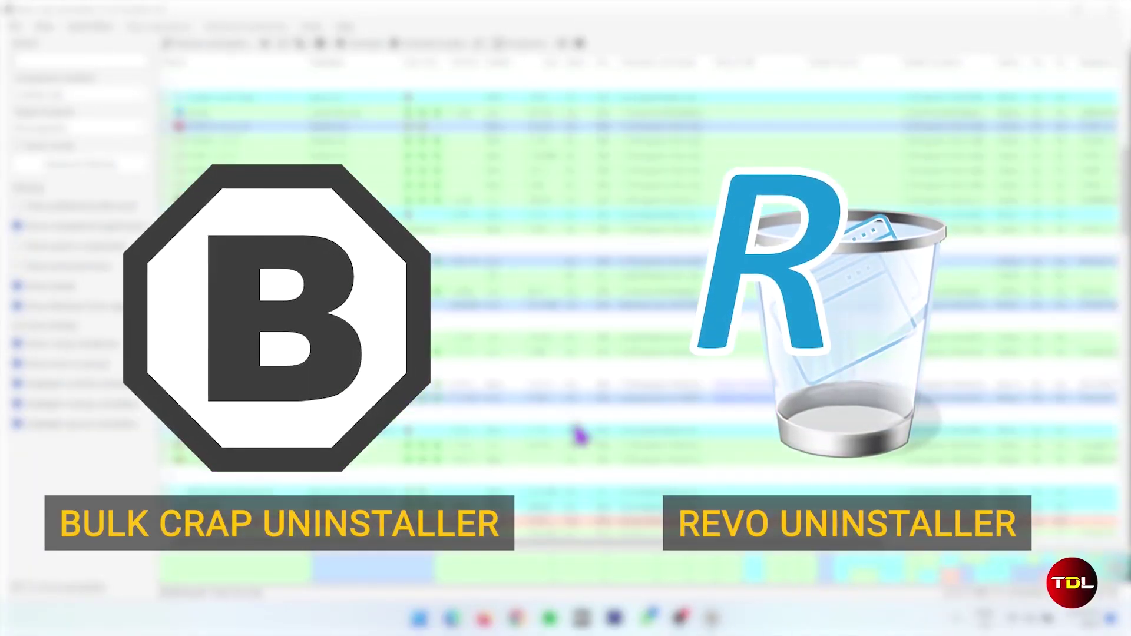
- Mark Xbox Game Bar in Bulk Crap Uninstaller and run the wizard to Begin Uninstallation
scroll(581, 436, "down", 10)
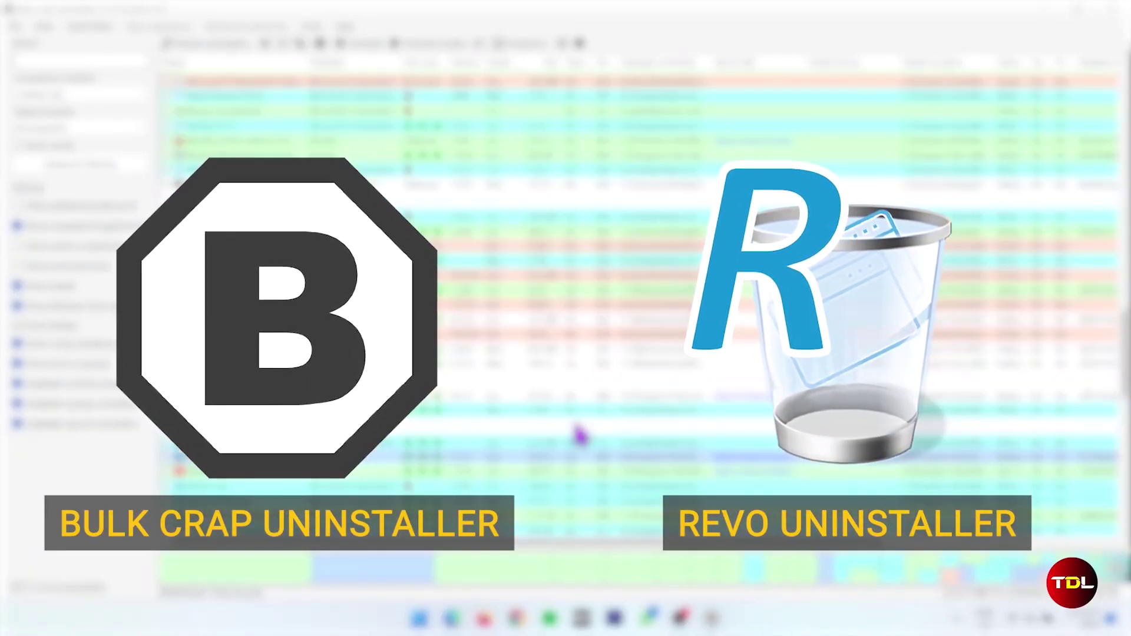
scroll(580, 436, "down", 10)
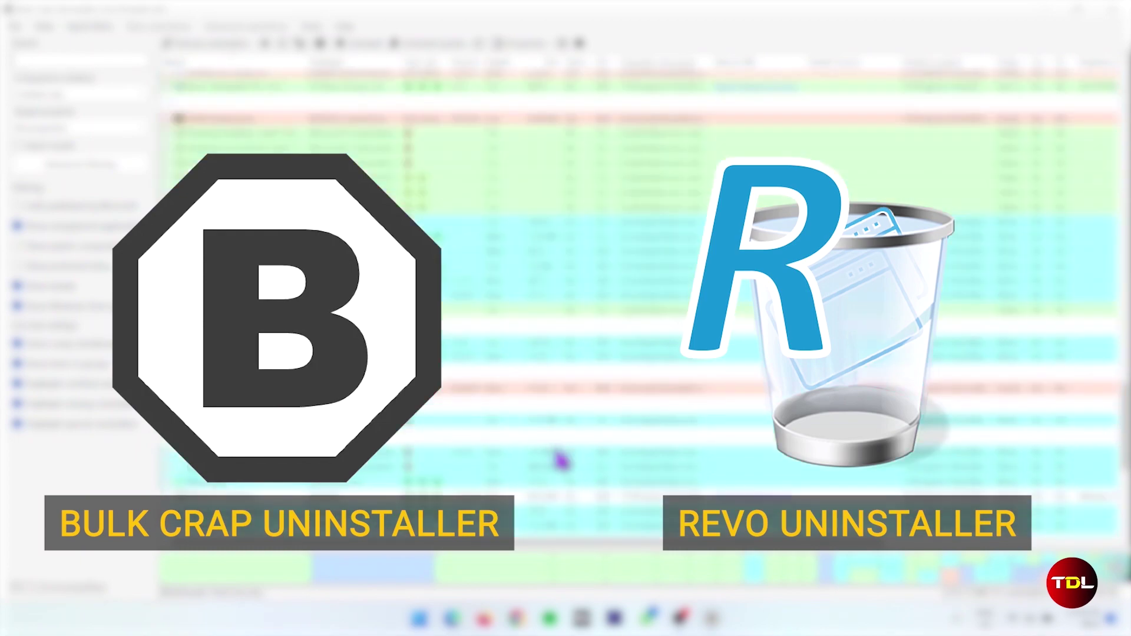
scroll(560, 460, "down", 5)
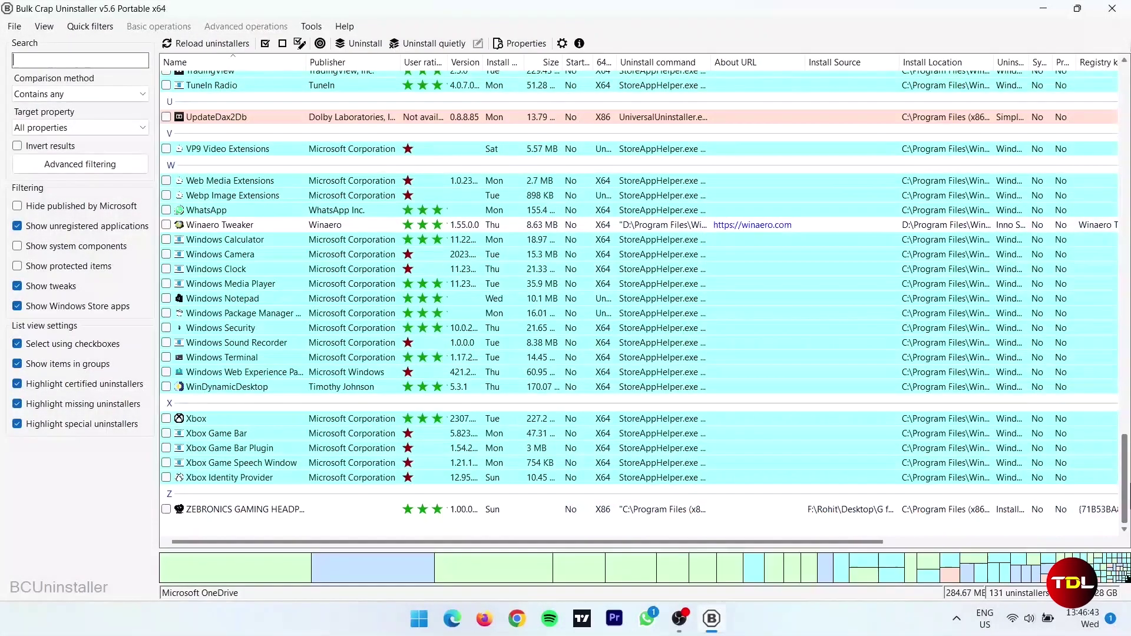
left_click(167, 434)
left_click(380, 47)
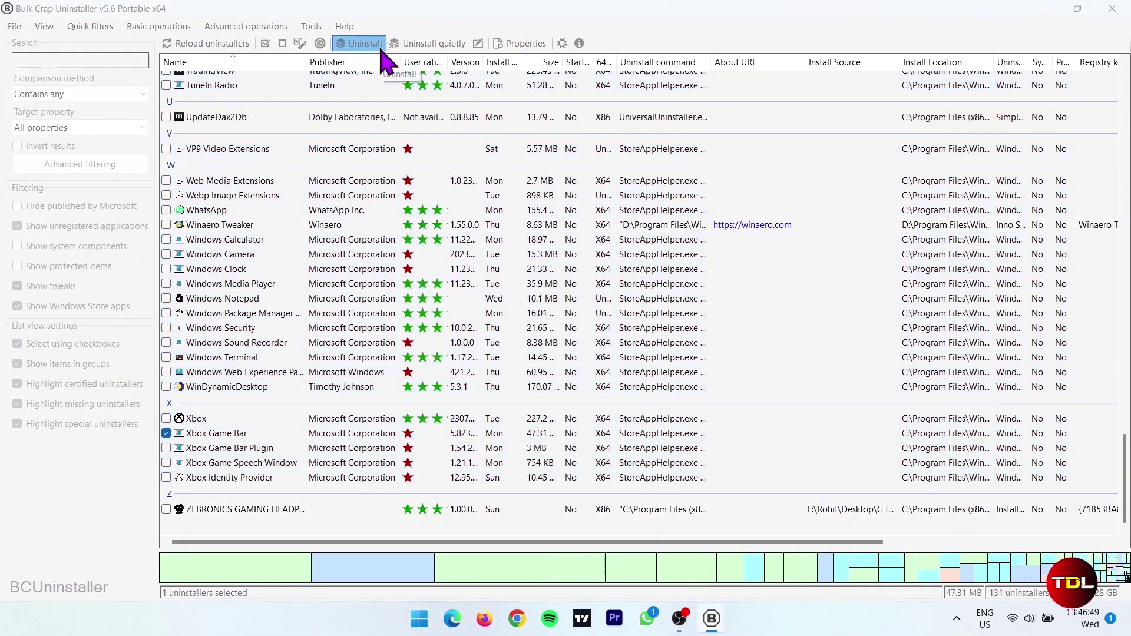
left_click(690, 501)
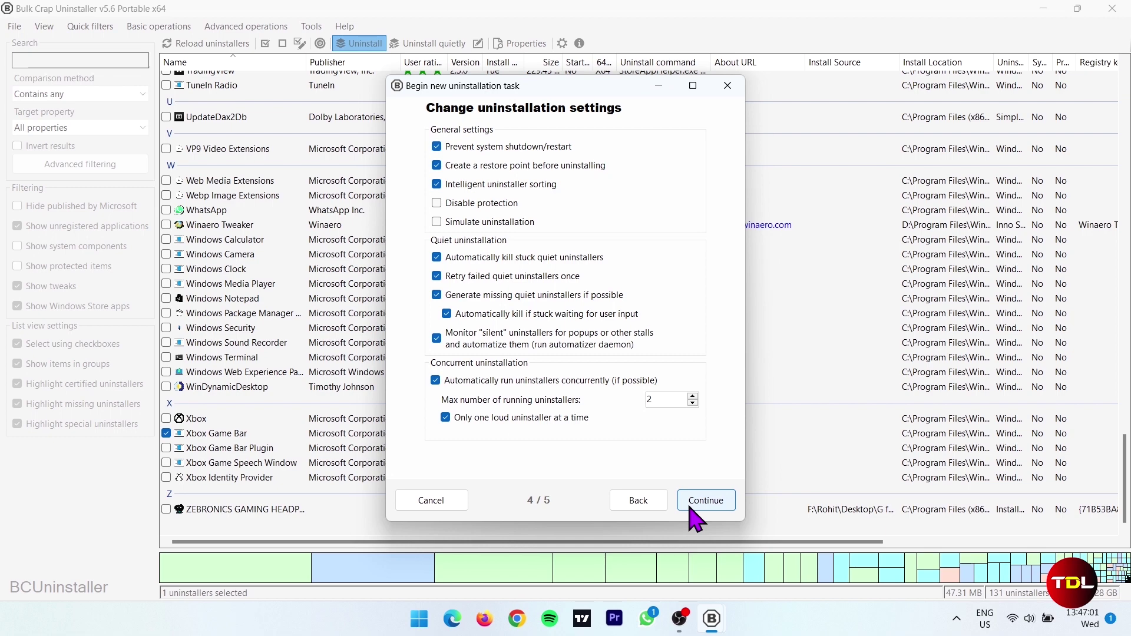
left_click(698, 502)
left_click(662, 457)
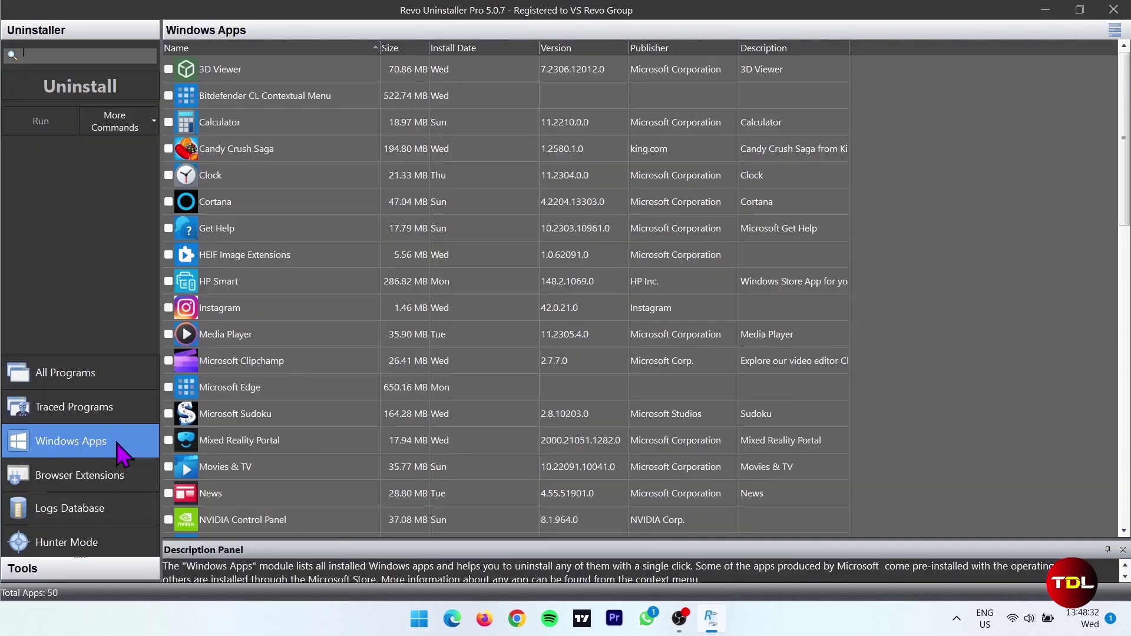
- Tick Mixed Reality Portal under Windows Apps in Revo Uninstaller, uninstall it, and continue
left_click(169, 440)
left_click(144, 88)
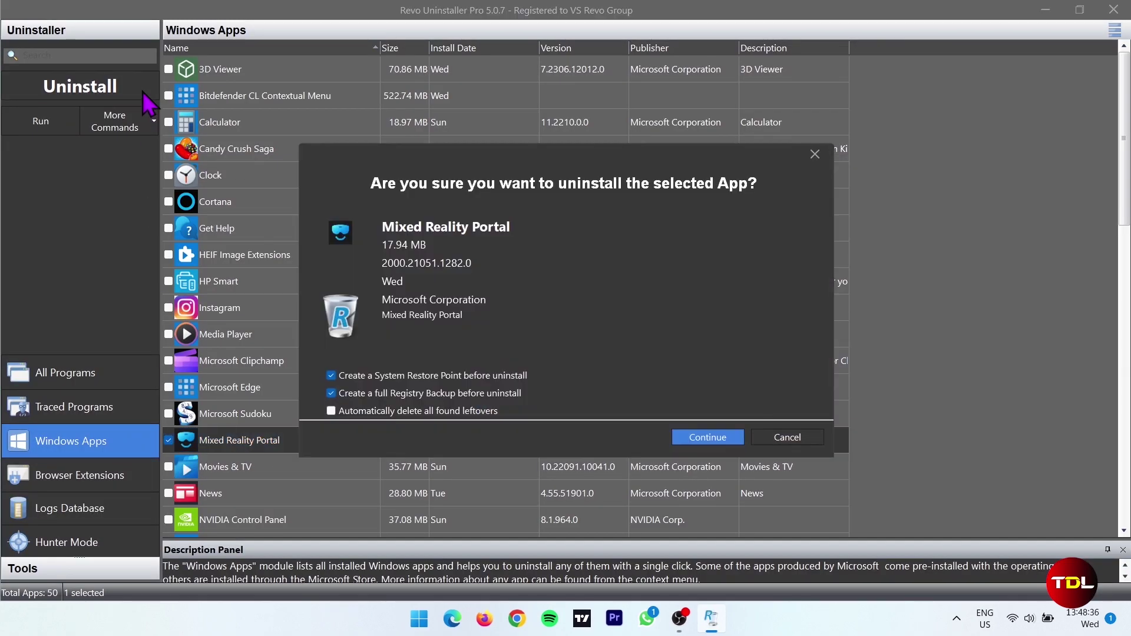
left_click(684, 437)
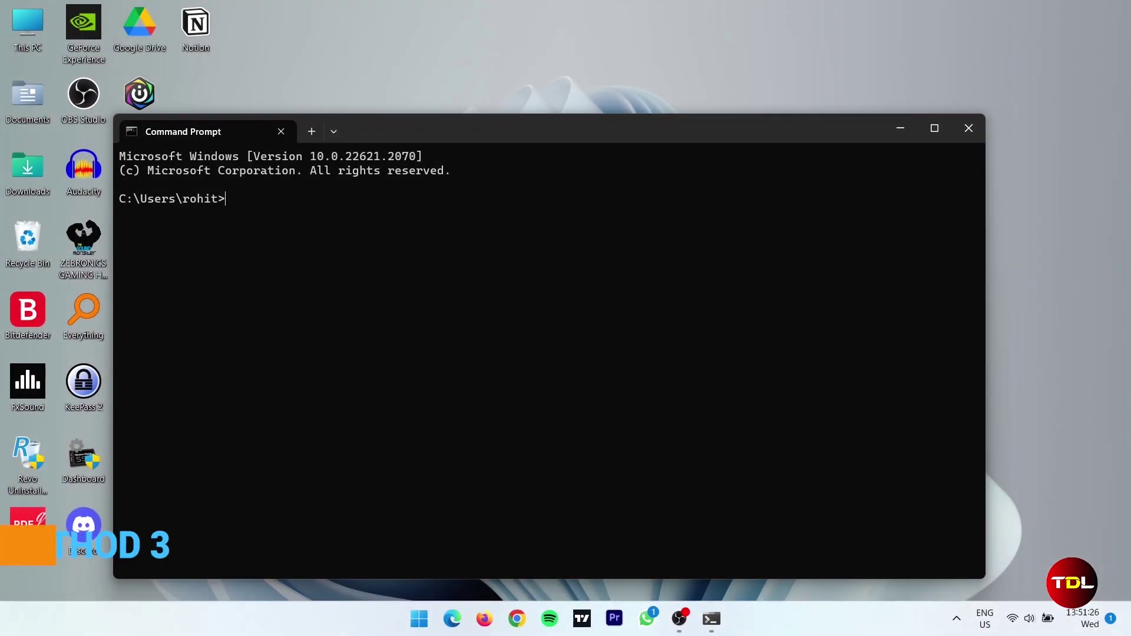
- Run winget list and copy the Windows Camera package ID
type("winget list")
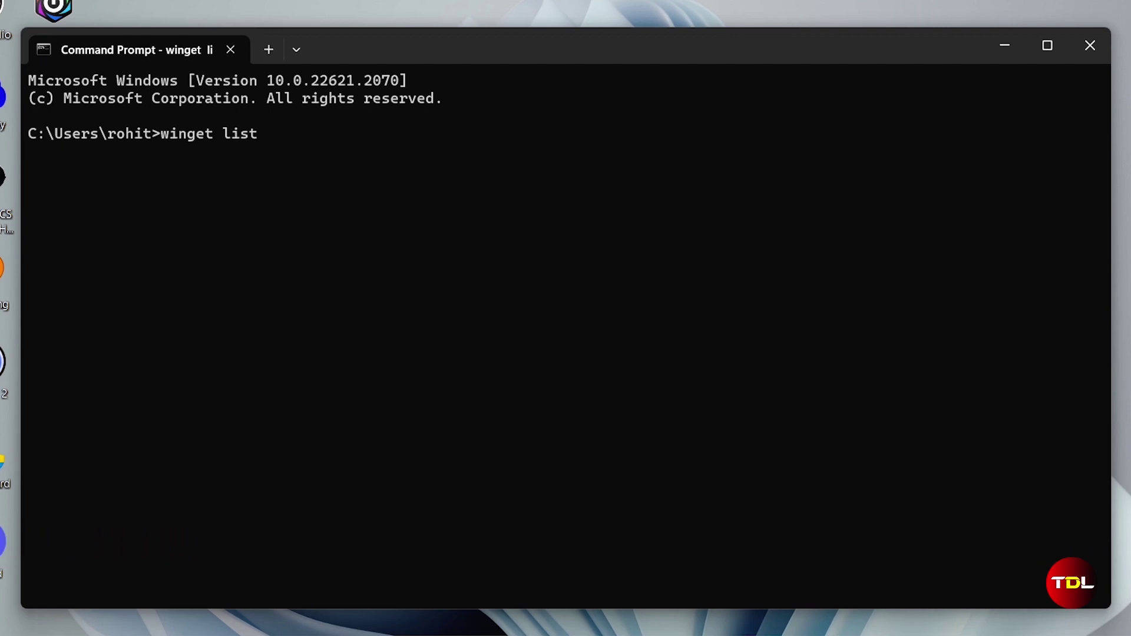
scroll(525, 560, "up", 15)
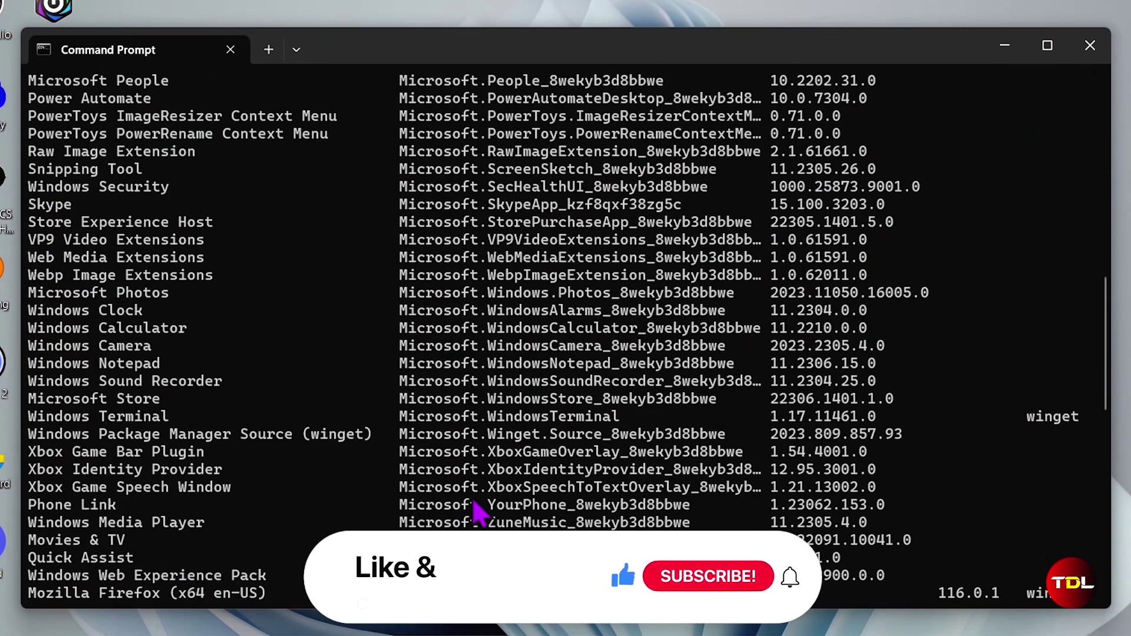
left_click_drag(391, 348, 707, 349)
right_click(723, 349)
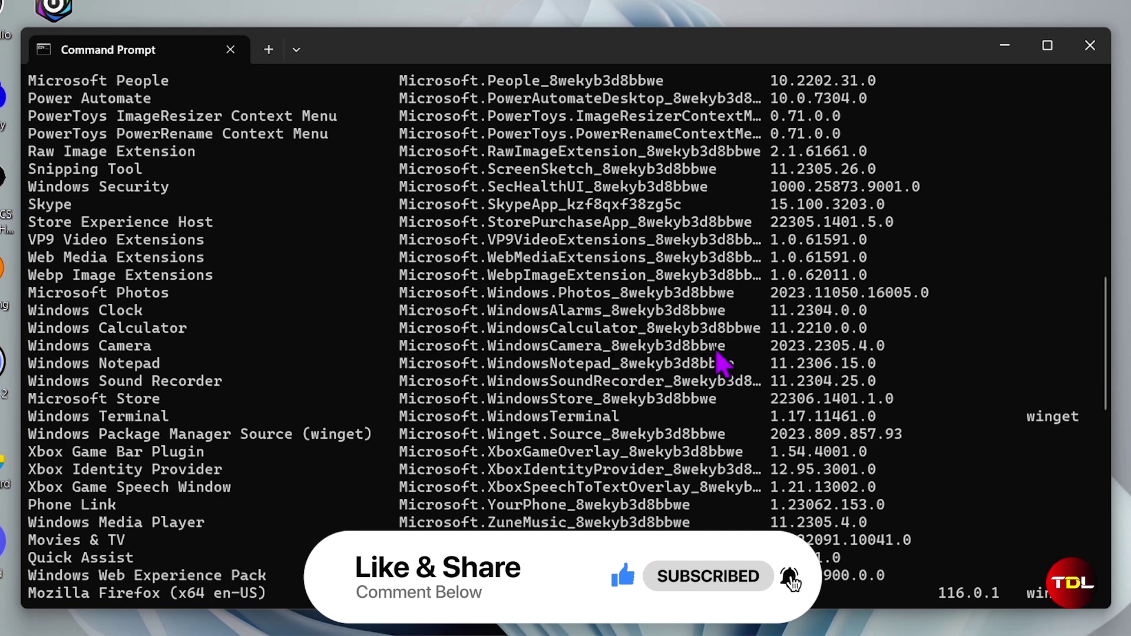
- Run winget uninstall with the pasted Windows Camera package ID
scroll(639, 444, "down", 10)
type("winget s")
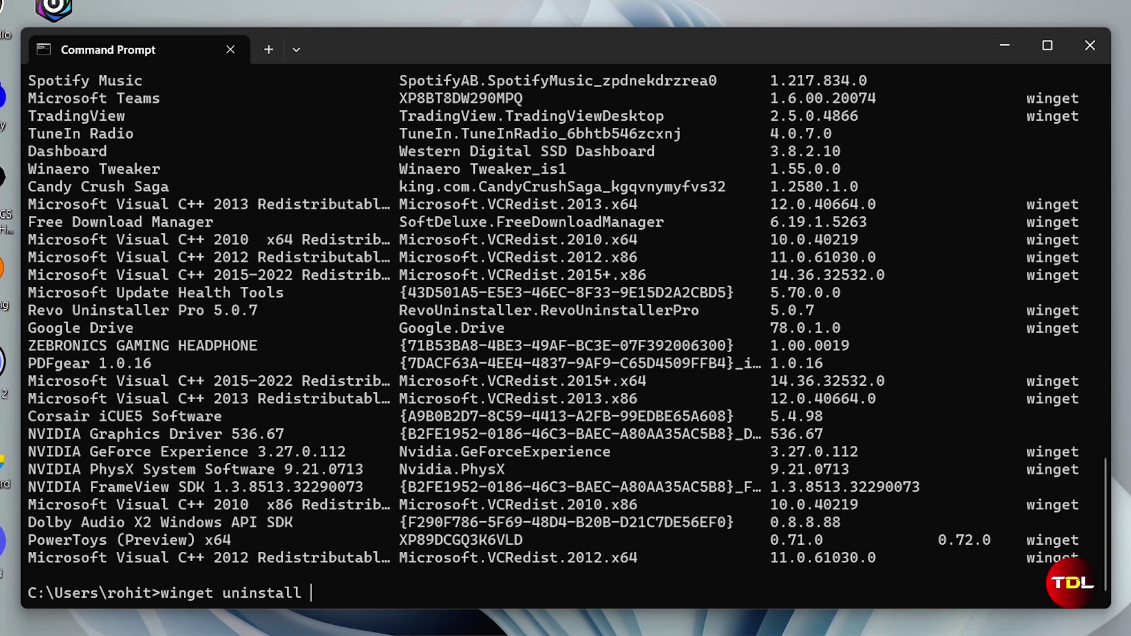
type("Microsoft.WindowsCamera_8wekyb3d8bbwe")
key("Return")
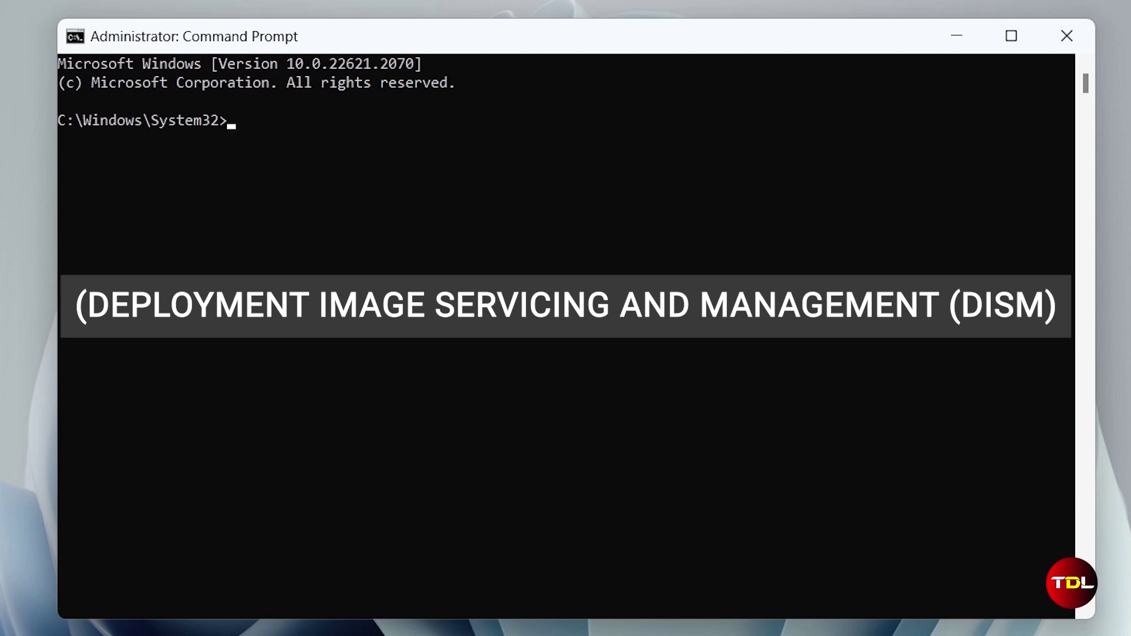
- List provisioned packages with DISM /Online /Get-ProvisionedAppxPackages and copy the WindowsMaps PackageName
type("DISM")
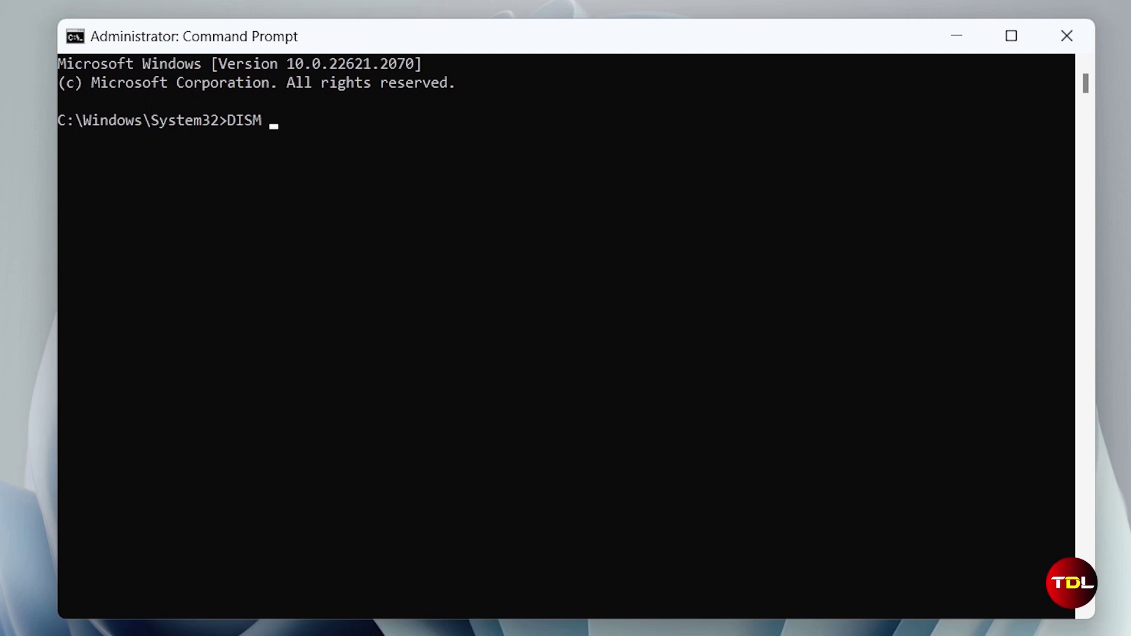
type(" /Online /Get-ProvisionedAppxPackages")
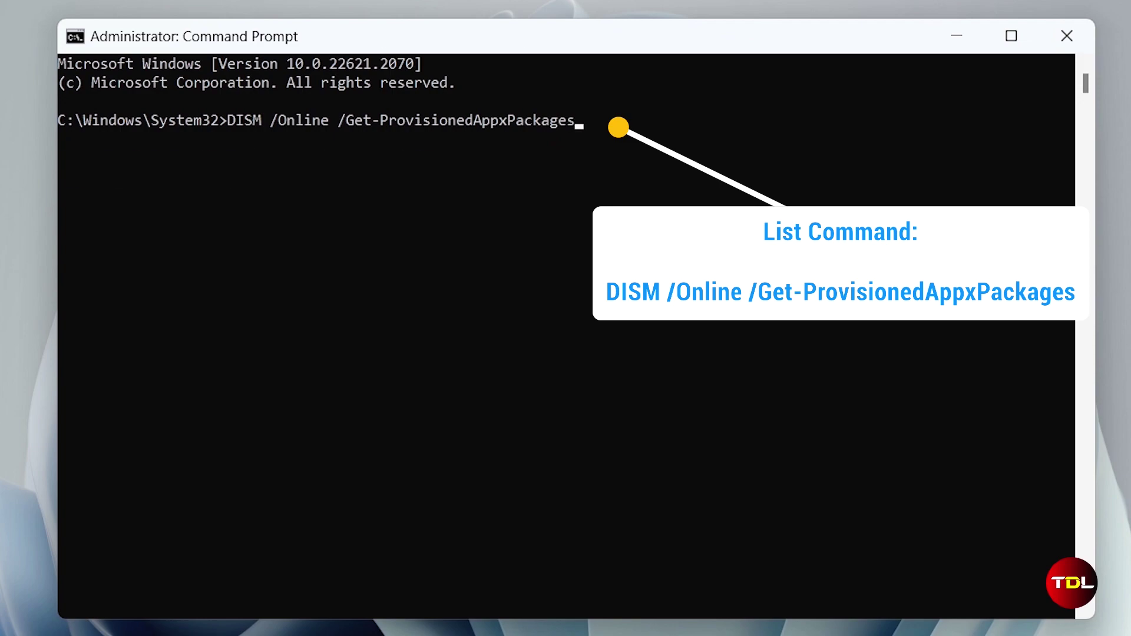
key("Return")
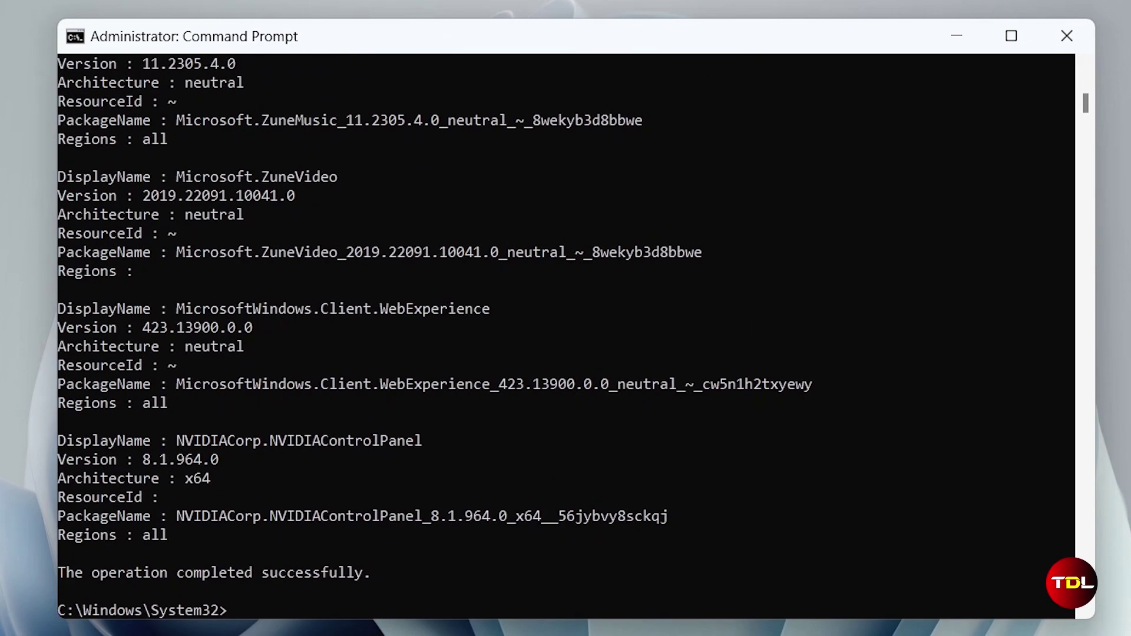
scroll(694, 487, "up", 20)
scroll(700, 488, "up", 3)
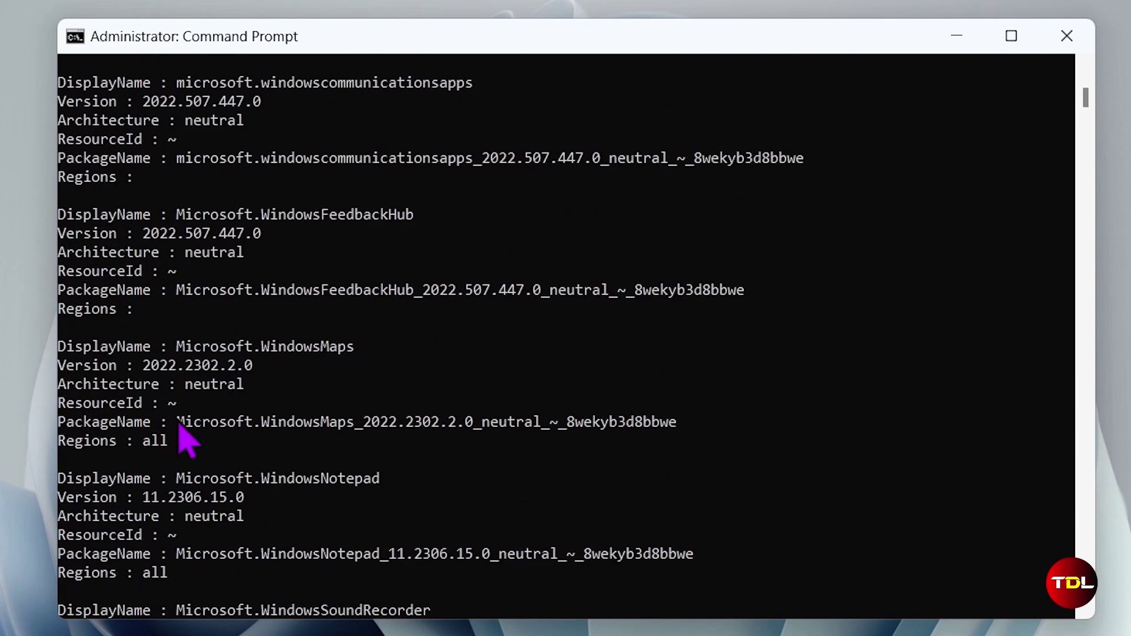
left_click_drag(178, 424, 663, 436)
key("ctrl+c")
- Run DISM /Online /Remove-ProvisionedAppxPackage with the pasted WindowsMaps package name
scroll(628, 454, "down", 20)
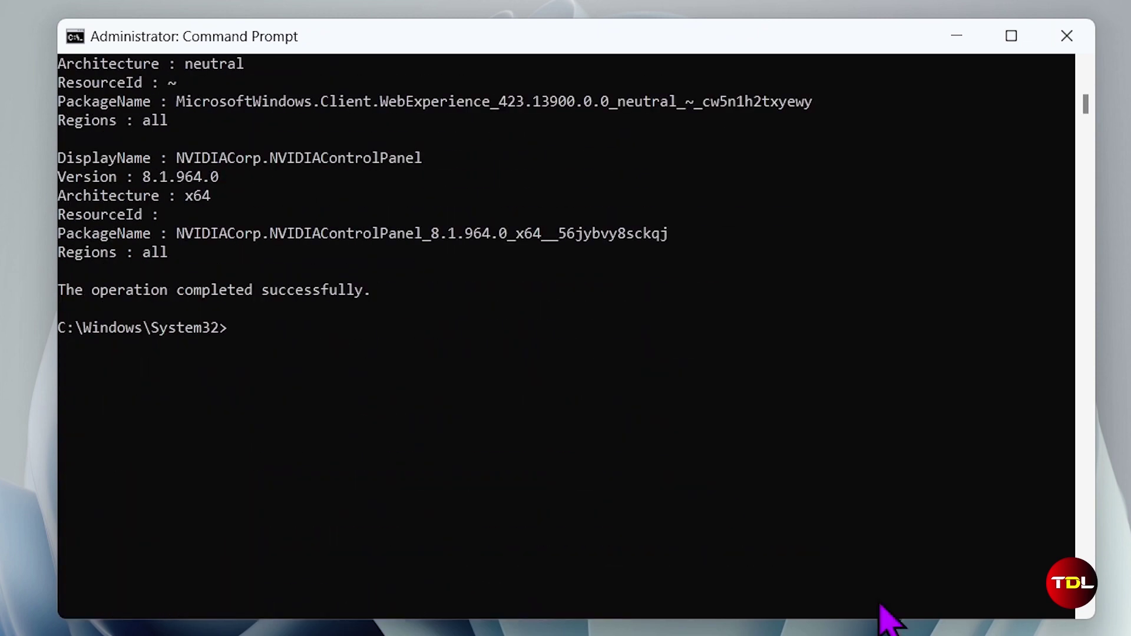
key("Up")
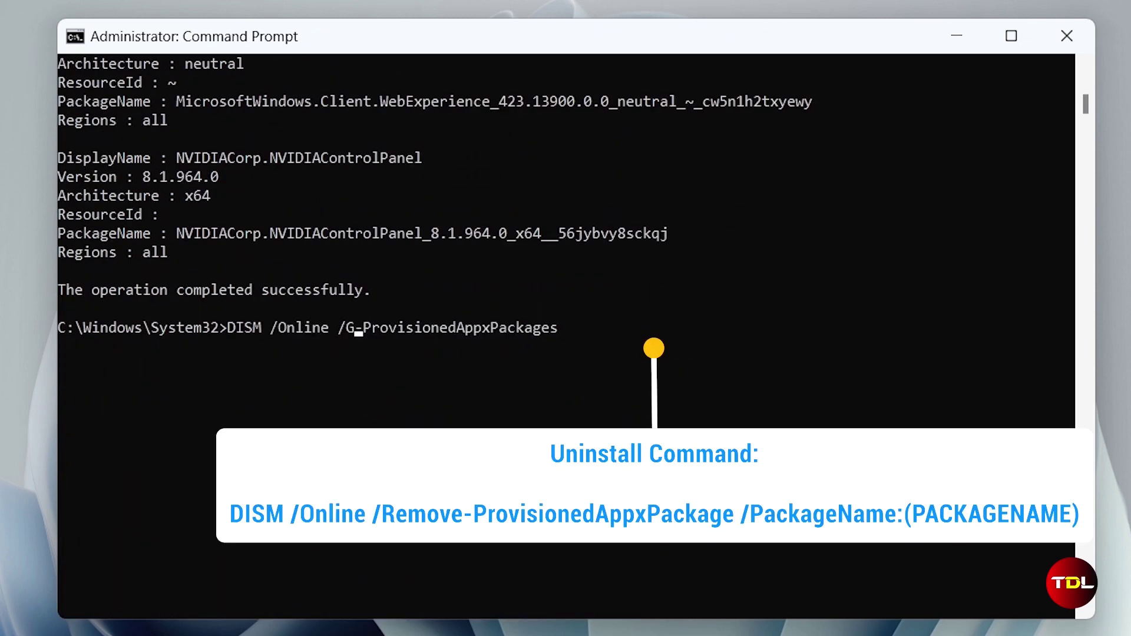
key("BackSpace")
type("Remove")
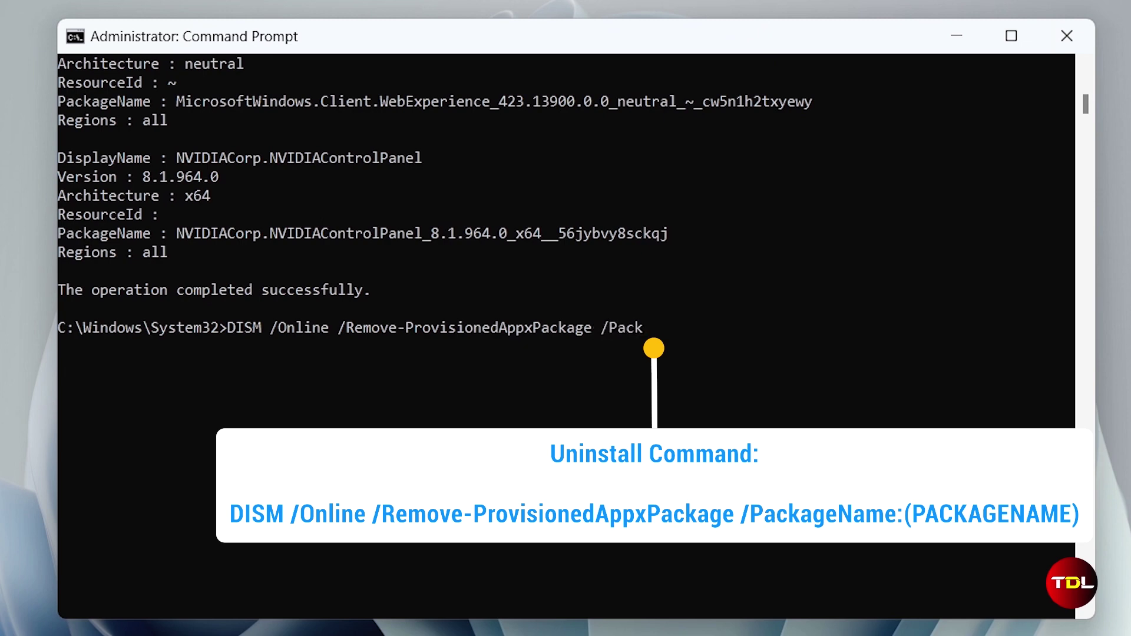
key("ctrl+v")
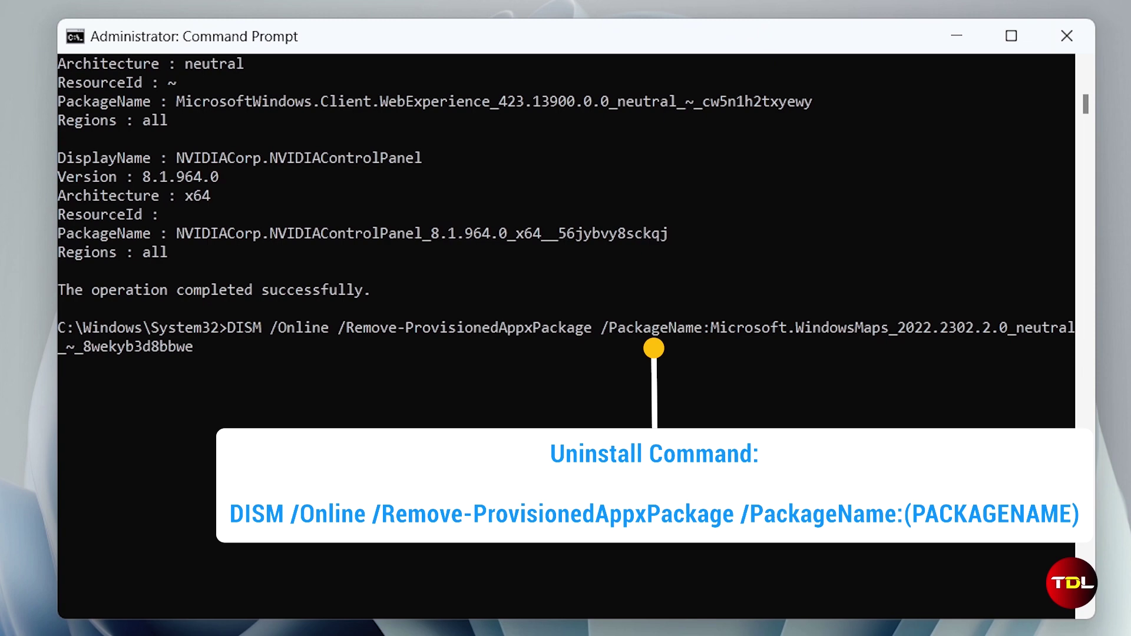
key("Return")
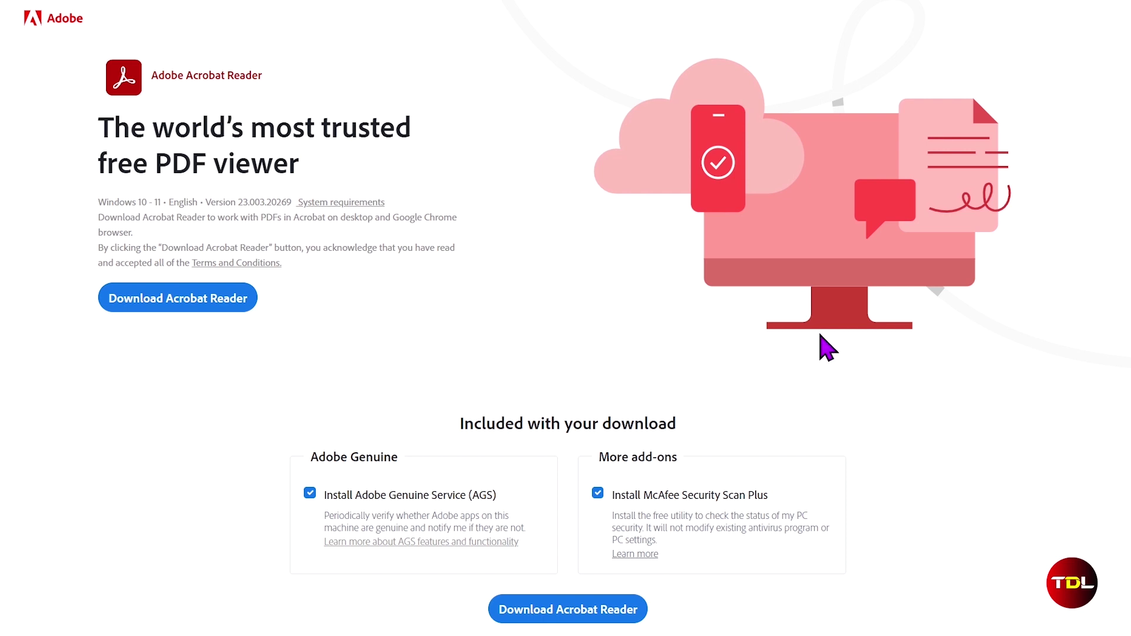
- Uncheck Adobe Genuine Service and McAfee Security Scan Plus, then download Acrobat Reader
left_click(310, 494)
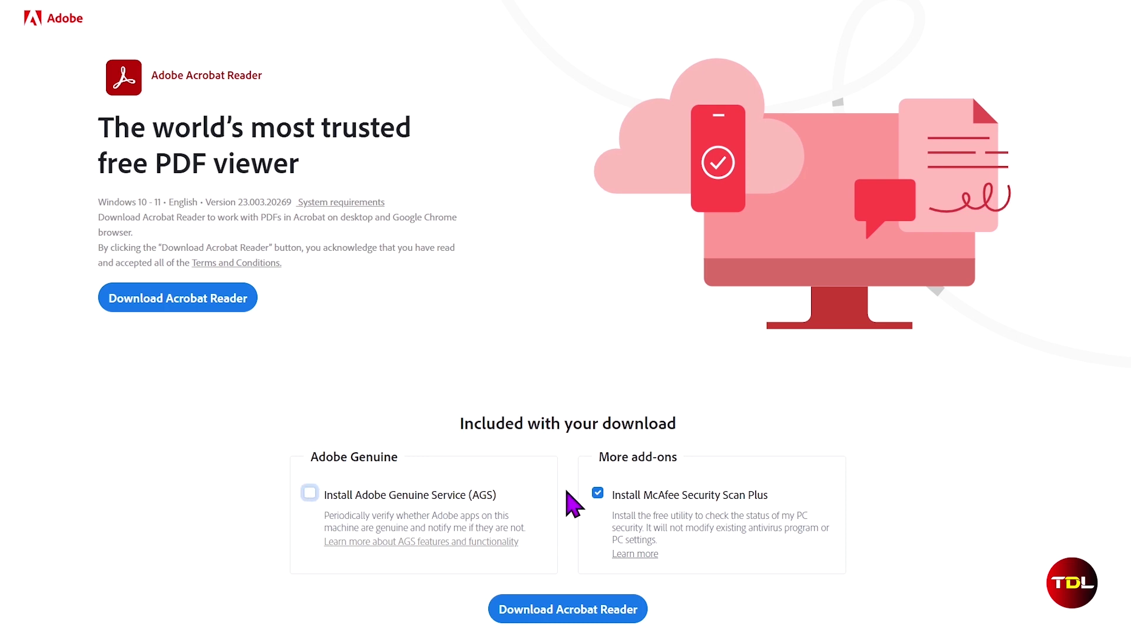
left_click(598, 493)
left_click(602, 610)
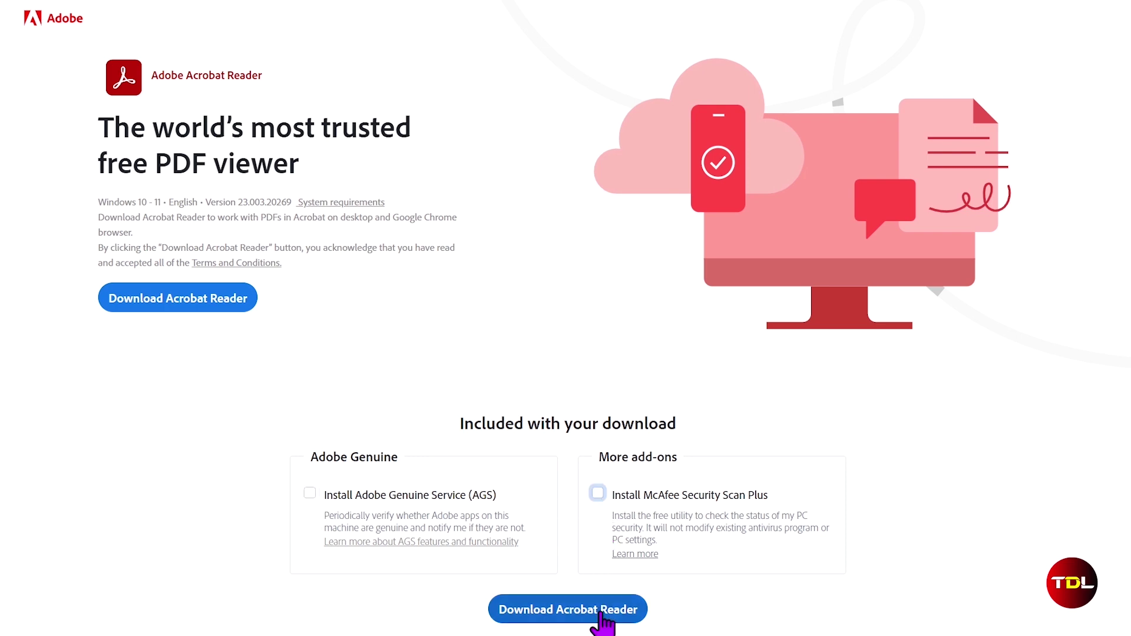